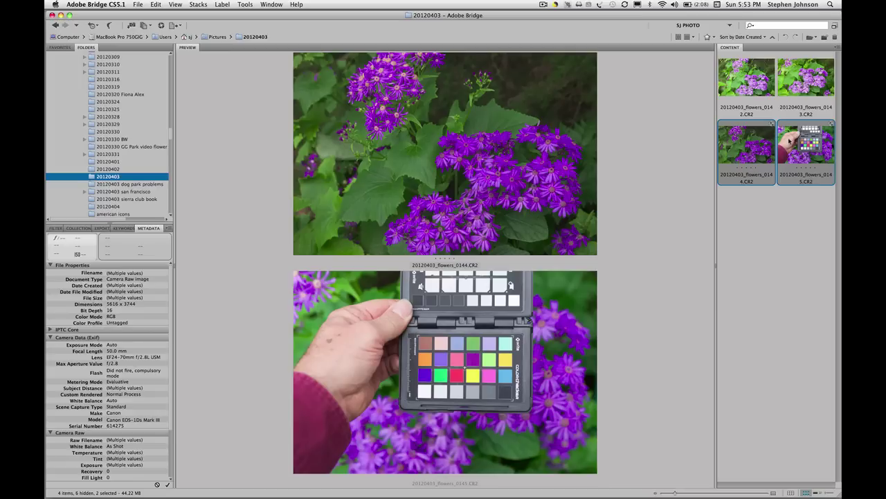
- Open the chart and flower raw photos in Camera Raw and select both in the filmstrip
{"action": "key", "text": "super+r"}
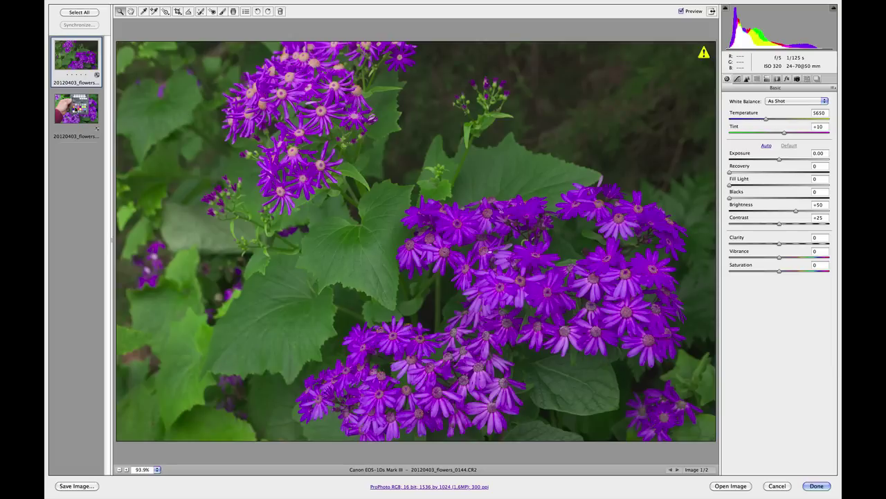
{"action": "left_click", "coordinate": [76, 108]}
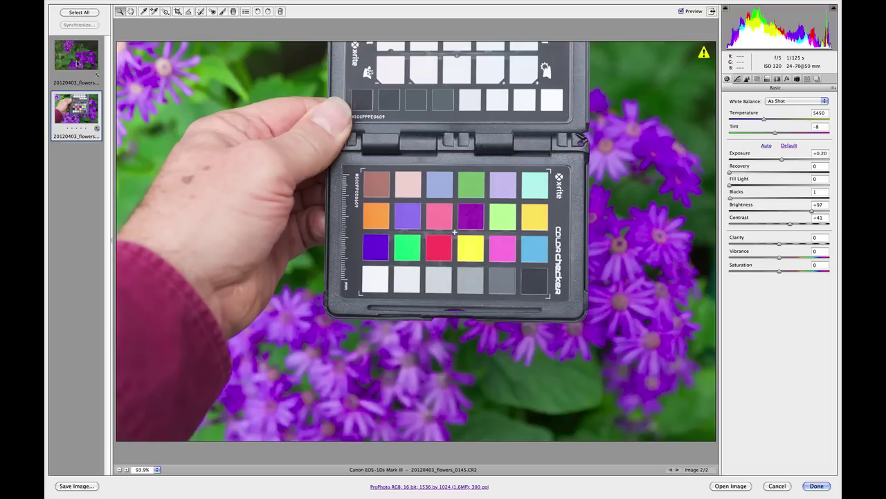
{"action": "key", "text": "shift"}
{"action": "left_click", "coordinate": [77, 62], "text": "shift"}
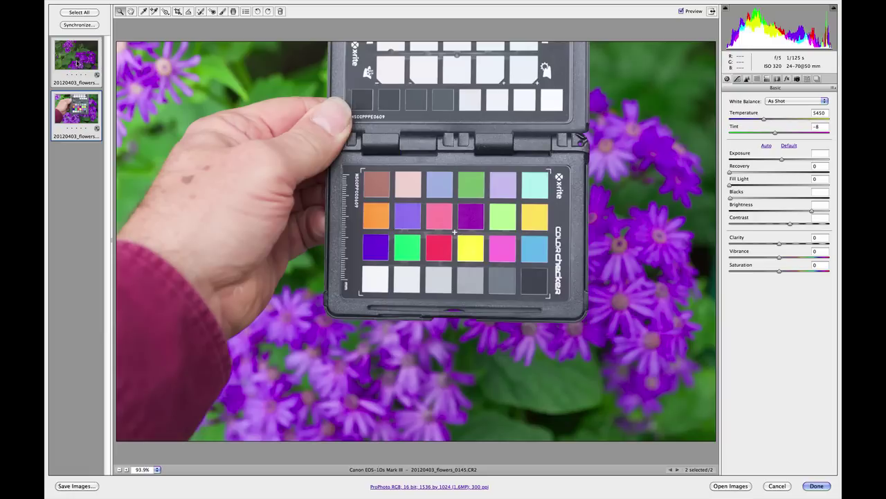
- Set white balance from the chart's grey patch (6000, tint -3) and view the flower photo
{"action": "left_click", "coordinate": [142, 12]}
{"action": "left_click", "coordinate": [377, 278]}
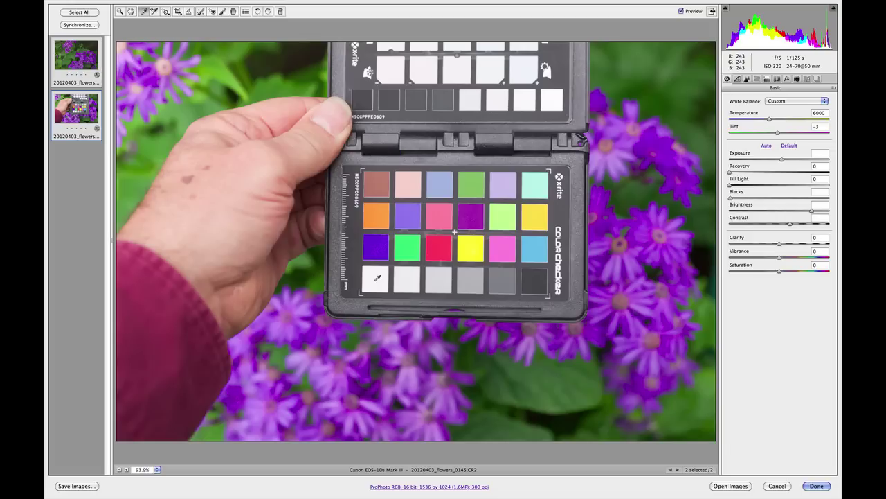
{"action": "left_click", "coordinate": [88, 61]}
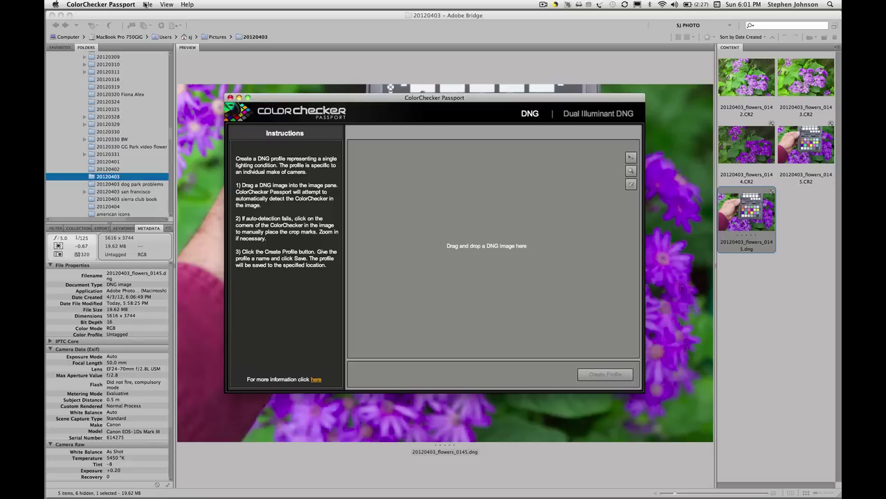
- Load 20120403_flowers_0145.dng from the 20120403 folder into ColorChecker Passport
{"action": "left_click", "coordinate": [147, 4]}
{"action": "left_click", "coordinate": [414, 214]}
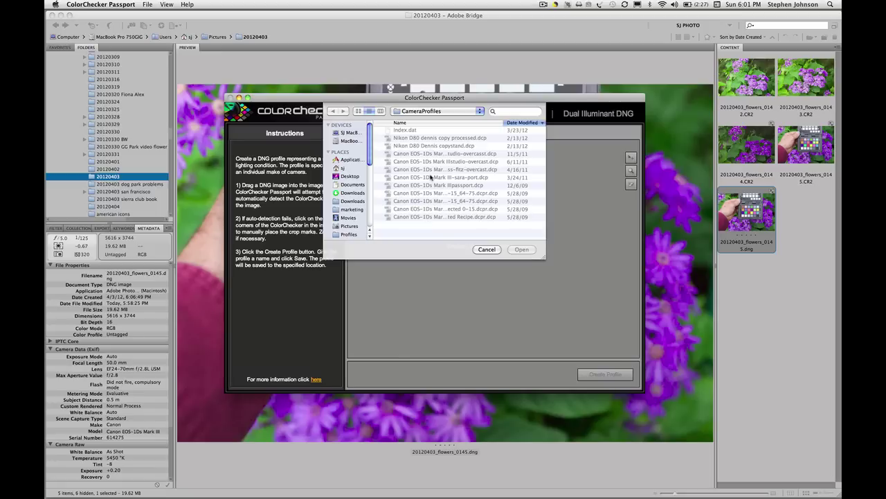
{"action": "left_click", "coordinate": [421, 112]}
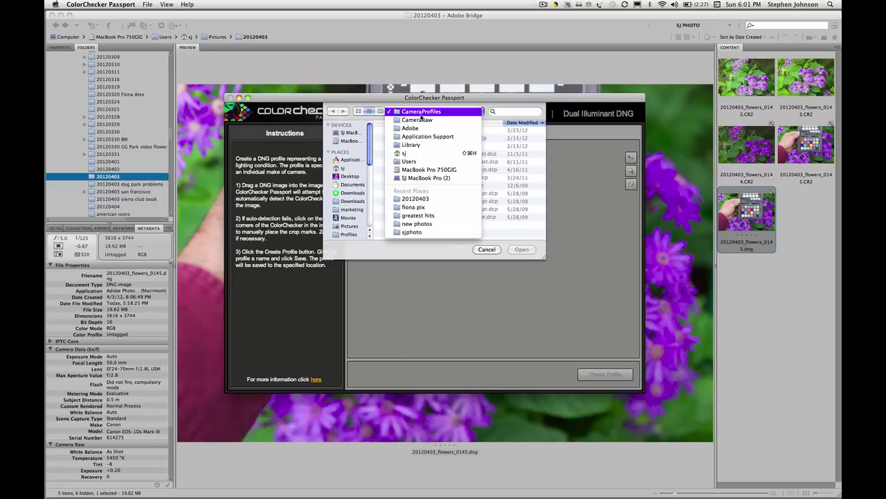
{"action": "left_click", "coordinate": [415, 198]}
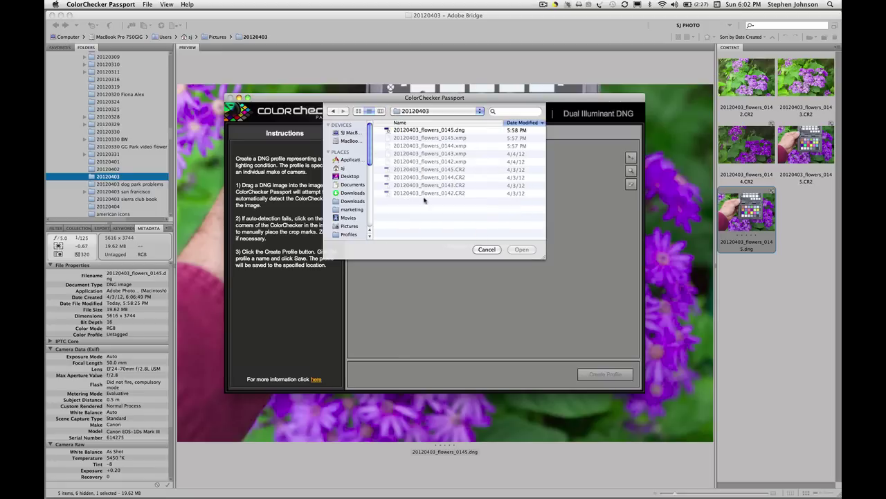
{"action": "left_click", "coordinate": [416, 130]}
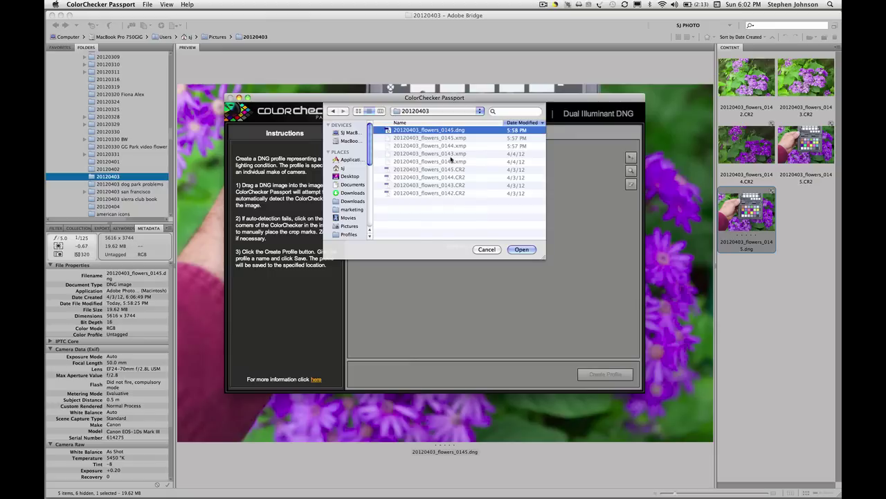
{"action": "left_click", "coordinate": [521, 251]}
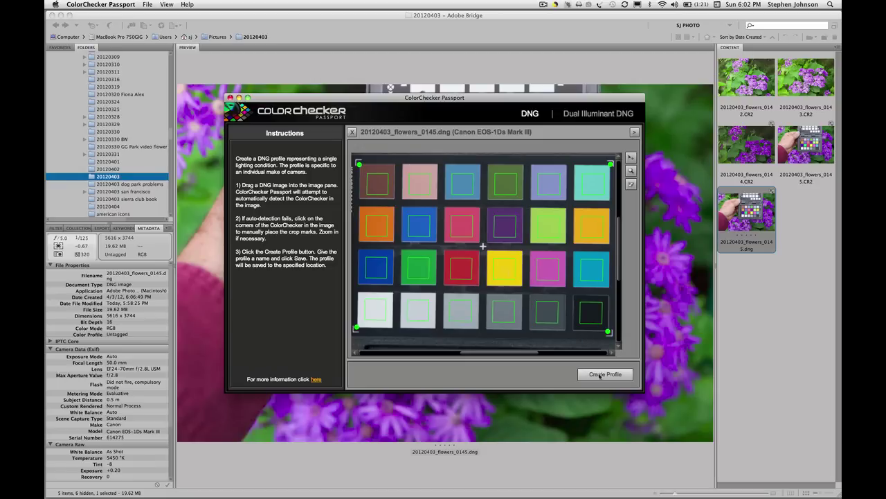
- Create and save the camera profile as 'Canon EOS-1Ds Mark III-goldengate park flowers'
{"action": "left_click", "coordinate": [600, 375]}
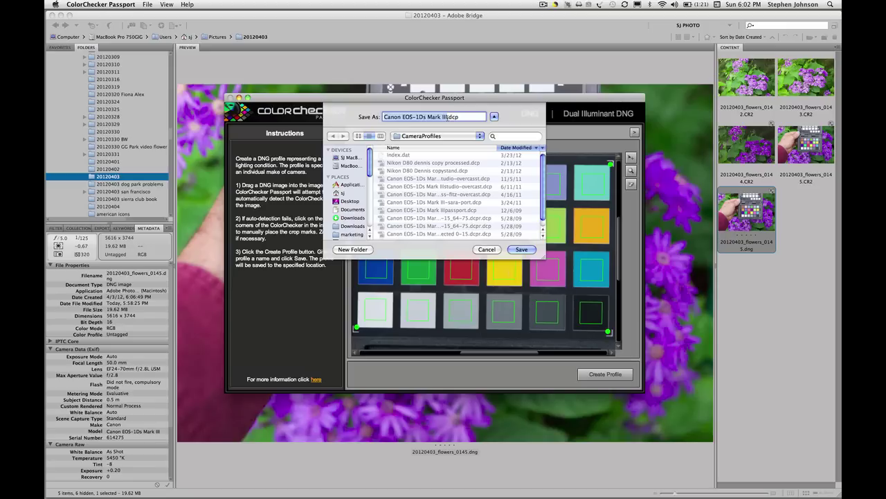
{"action": "left_click", "coordinate": [447, 116]}
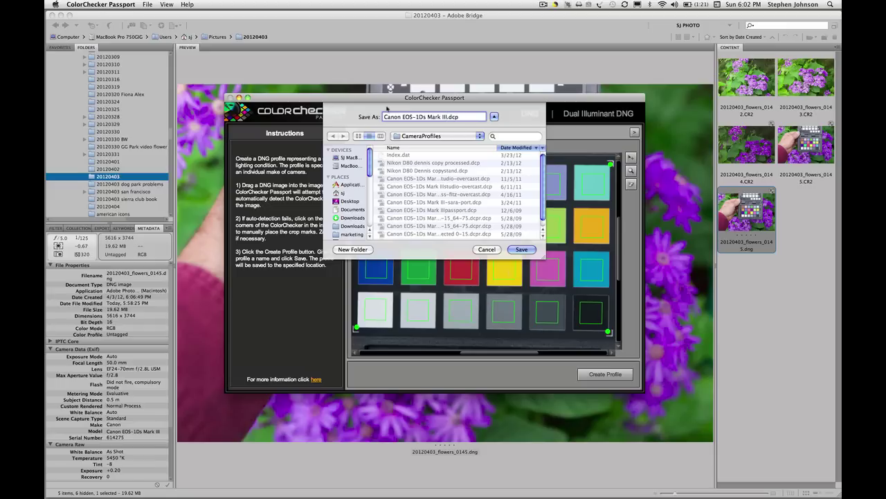
{"action": "type", "text": "-golo"}
{"action": "key", "text": "BackSpace"}
{"action": "type", "text": "dengate park flo"}
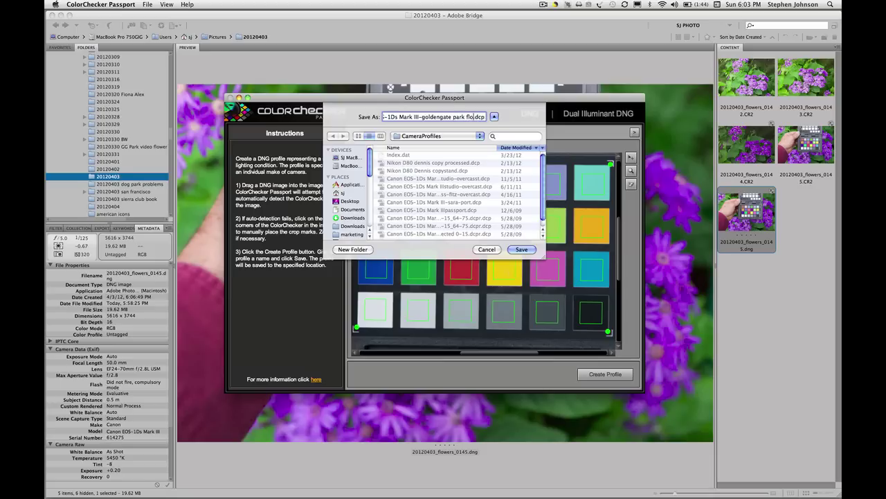
{"action": "type", "text": "wers"}
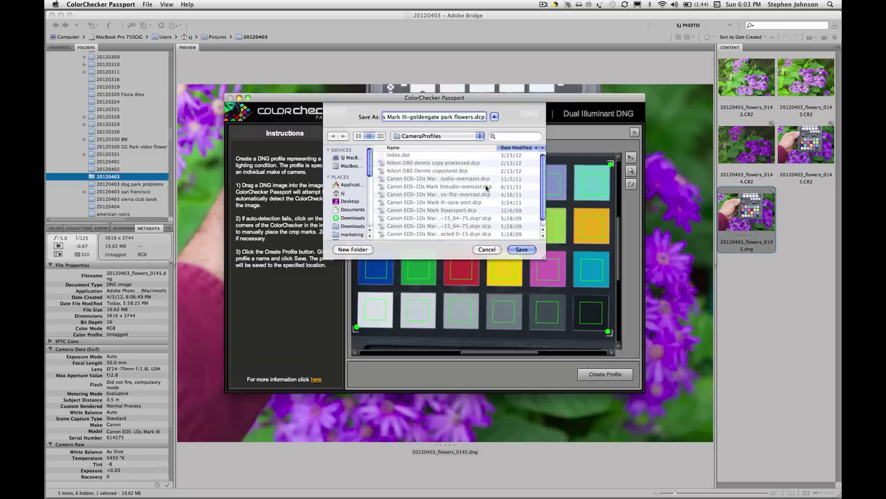
{"action": "left_click", "coordinate": [521, 248]}
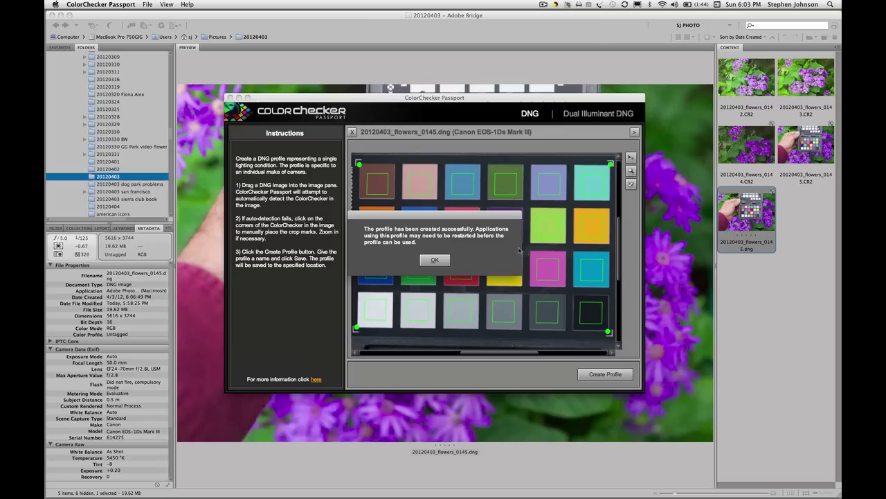
{"action": "left_click", "coordinate": [435, 259]}
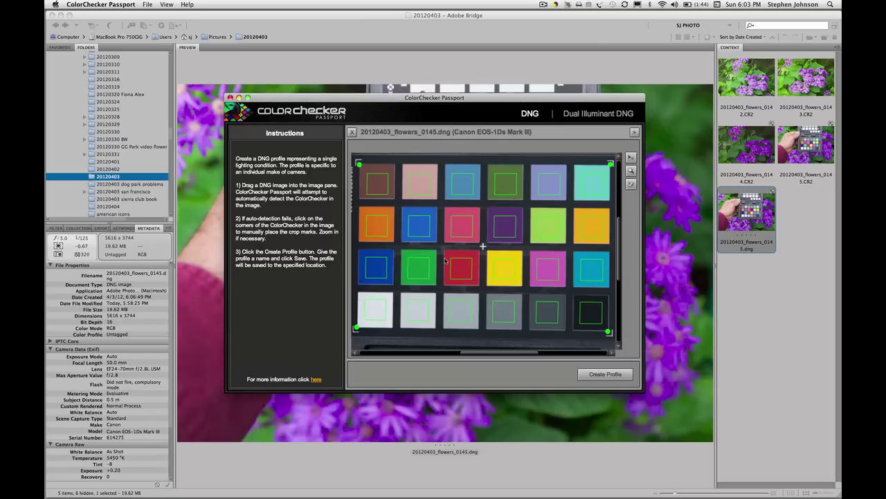
- Quit ColorChecker Passport and open flowers_0144.CR2 and flowers_0145.CR2 together in Camera Raw from Bridge
{"action": "left_click", "coordinate": [799, 268]}
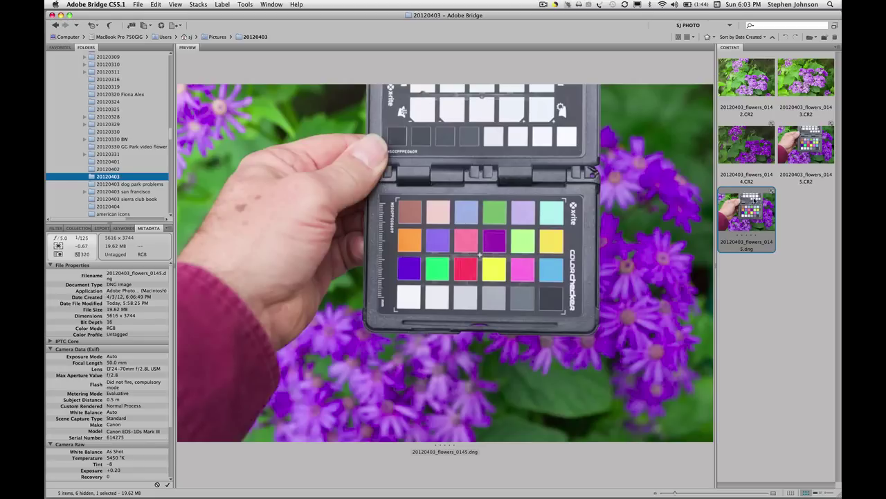
{"action": "left_click", "coordinate": [790, 138]}
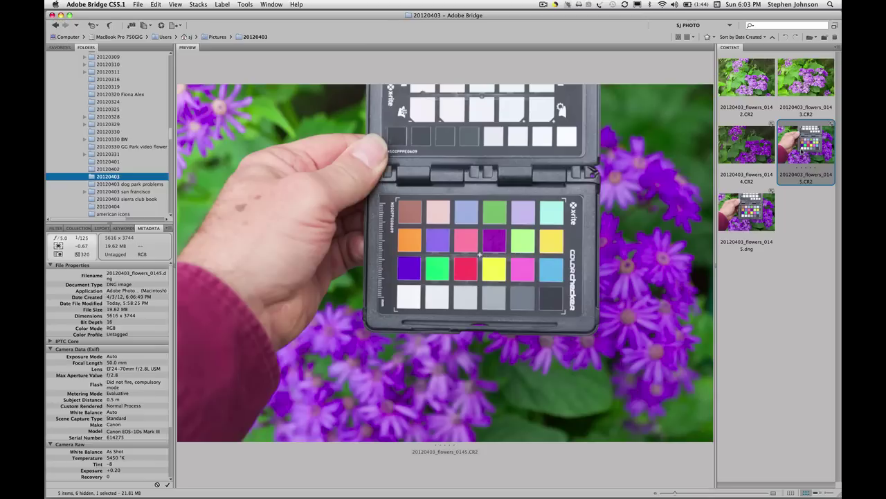
{"action": "left_click", "coordinate": [753, 151], "text": "super"}
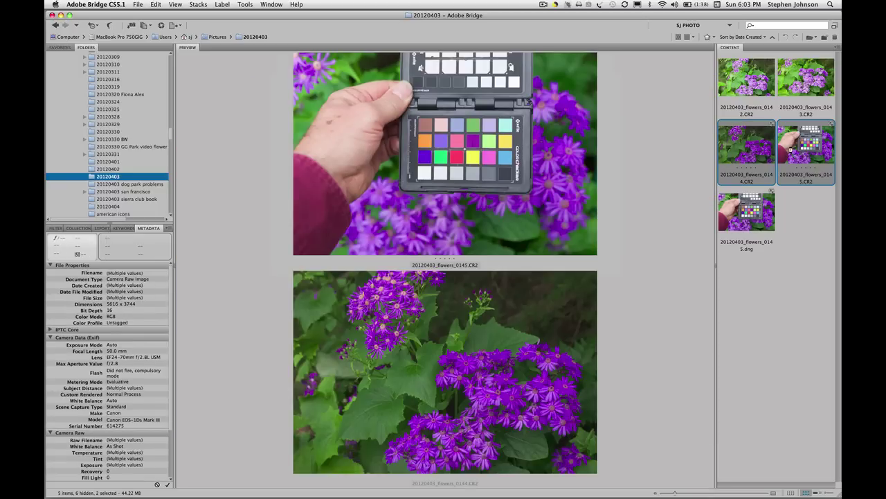
{"action": "double_click", "coordinate": [790, 148]}
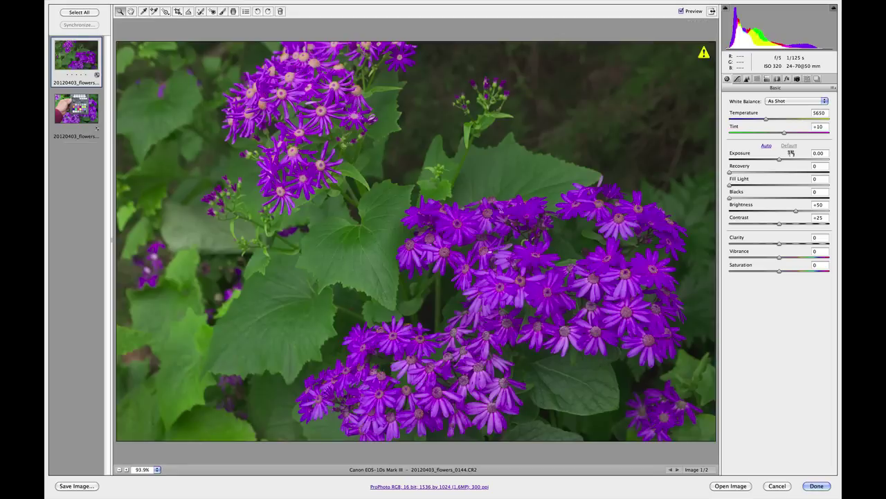
- Apply the Canon EOS-1Ds Mark III-goldengate park flowers calibration profile to both photos
{"action": "left_click", "coordinate": [76, 109]}
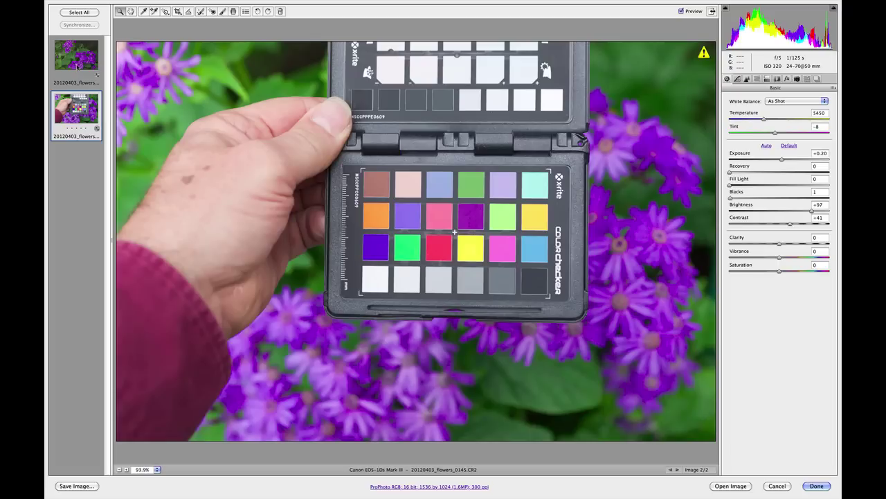
{"action": "left_click", "coordinate": [77, 65], "text": "shift"}
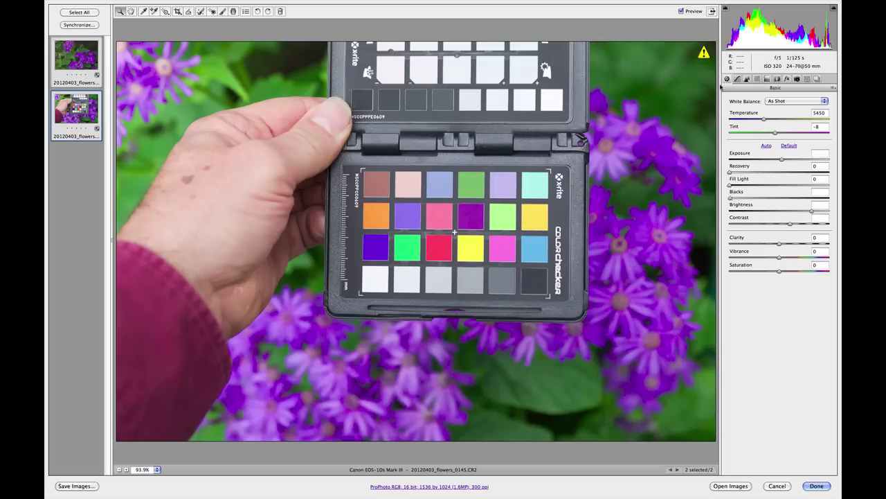
{"action": "left_click", "coordinate": [796, 79]}
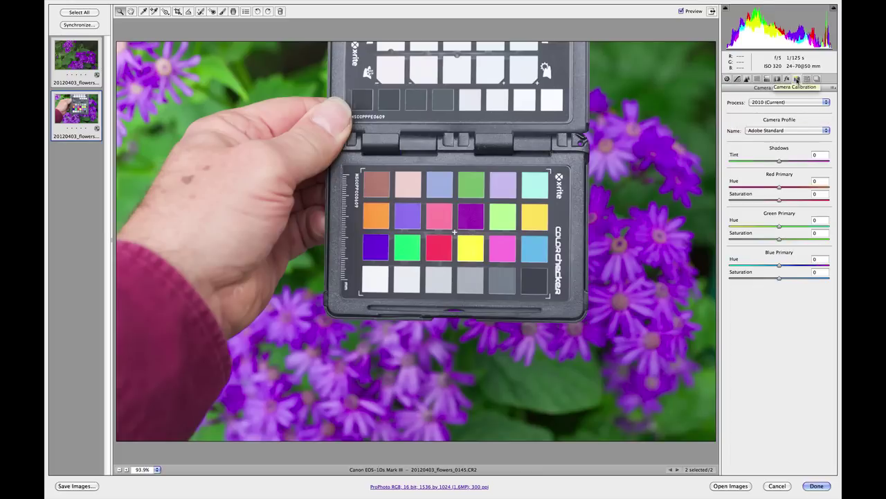
{"action": "left_click", "coordinate": [777, 130]}
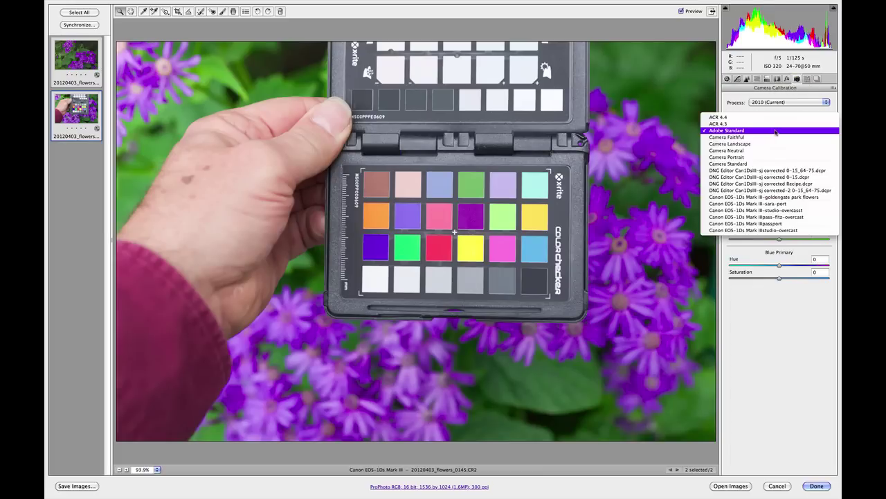
{"action": "left_click", "coordinate": [822, 198]}
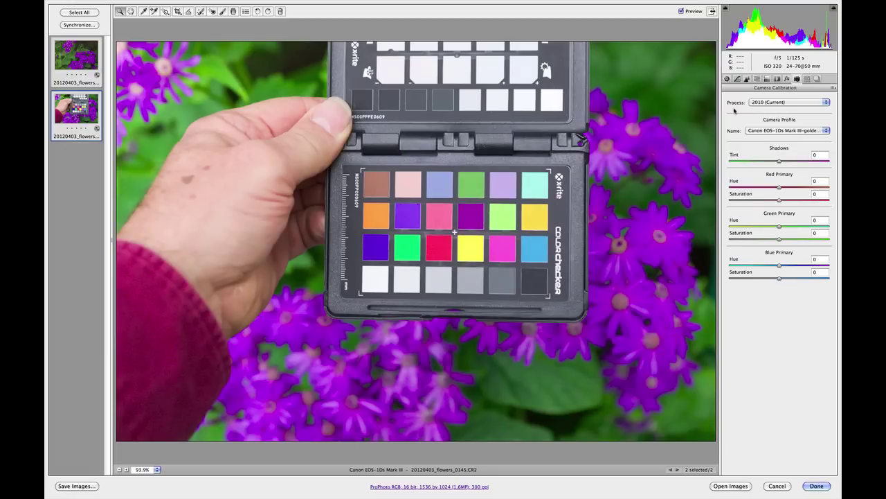
- Sample white balance from the chart's white patch for both photos (5950, tint +4)
{"action": "left_click", "coordinate": [727, 79]}
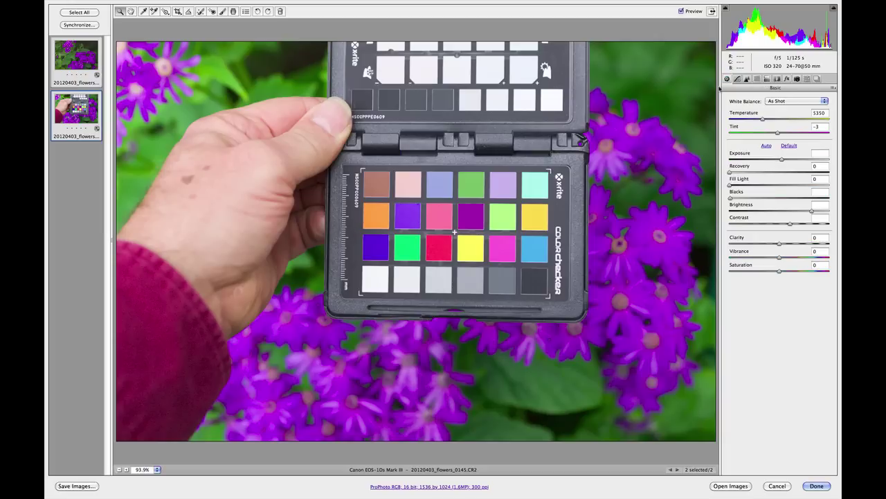
{"action": "left_click", "coordinate": [143, 11]}
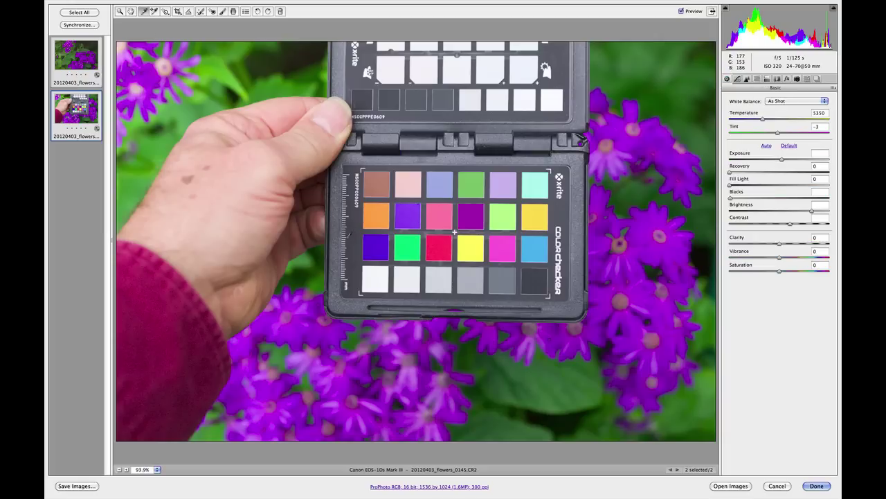
{"action": "left_click", "coordinate": [379, 279]}
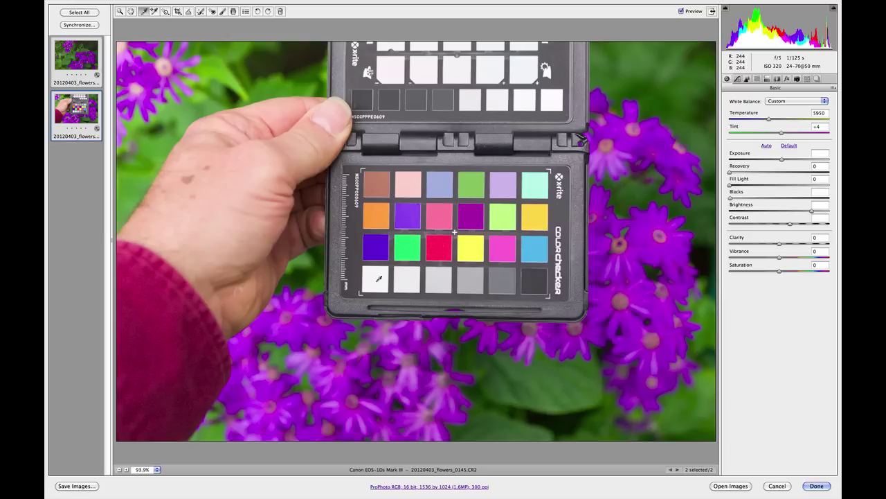
{"action": "left_click", "coordinate": [64, 56]}
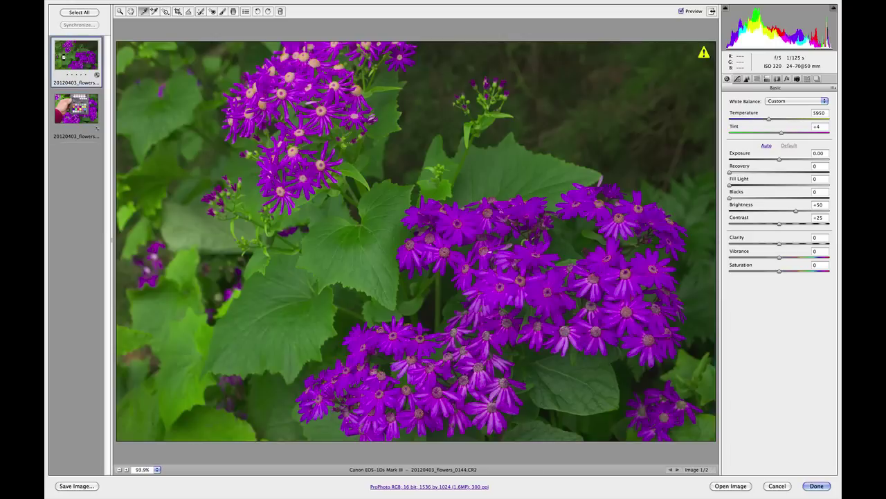